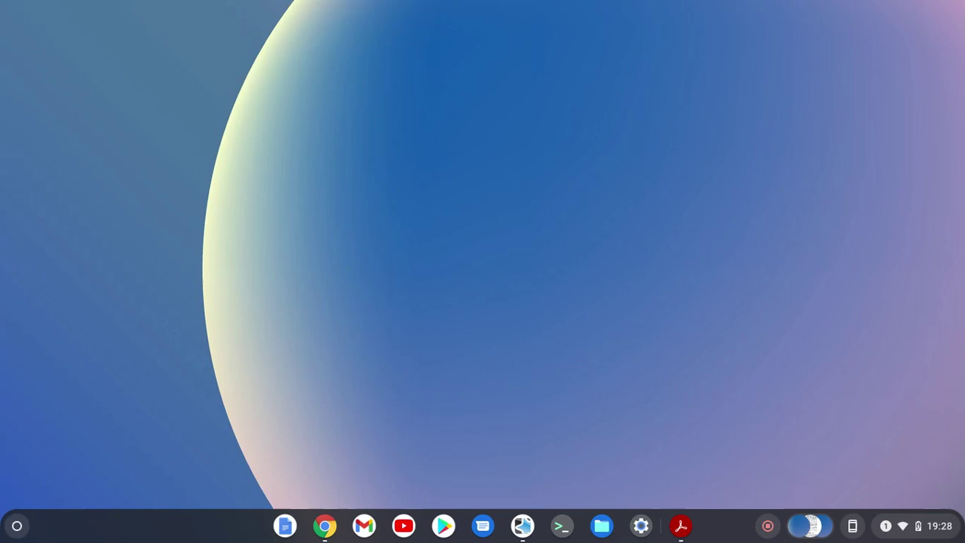
# Step: Bring up Anki's deck list and nudge its window slightly up and right
pyautogui.click(523, 526)
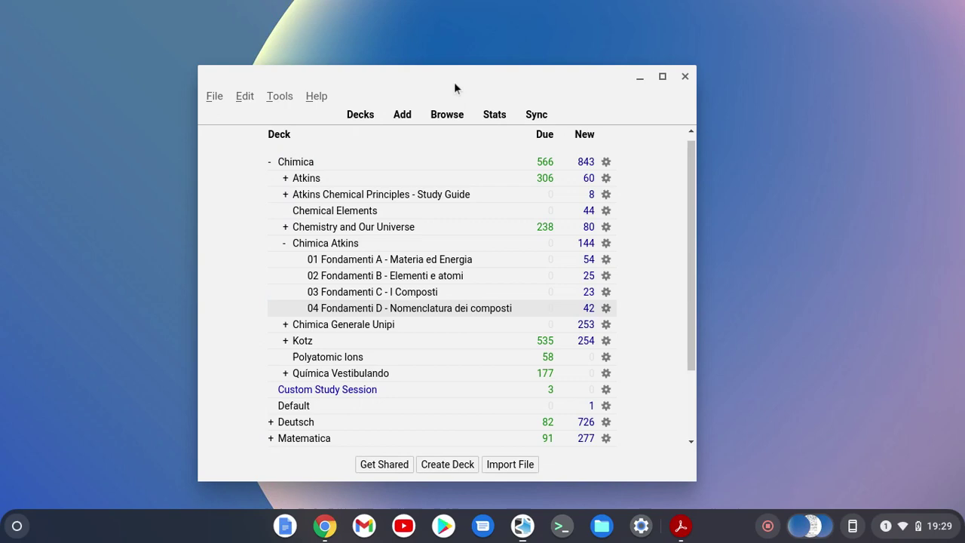
pyautogui.moveTo(450, 87); pyautogui.dragTo(498, 67)
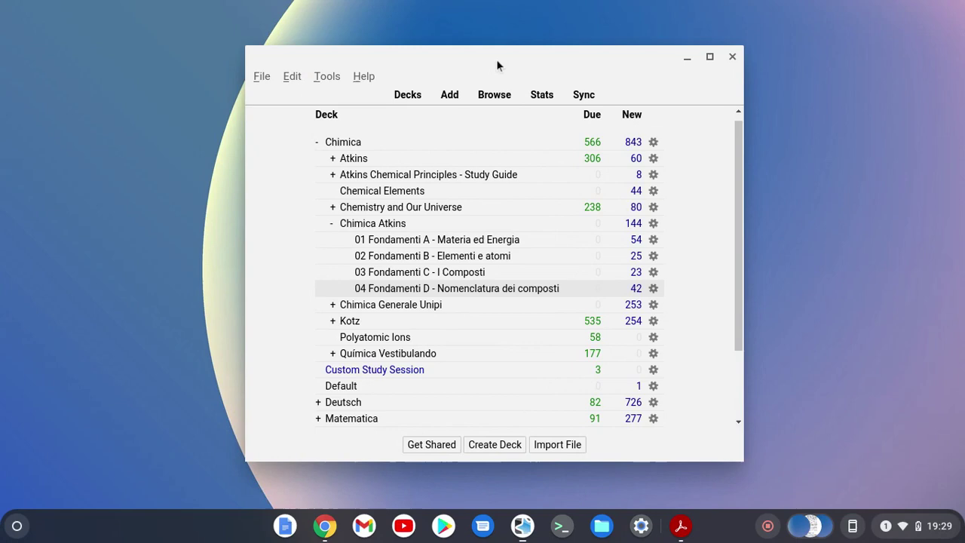
# Step: Open the Add-ons manager from Anki's Tools menu
pyautogui.click(323, 80)
pyautogui.click(377, 215)
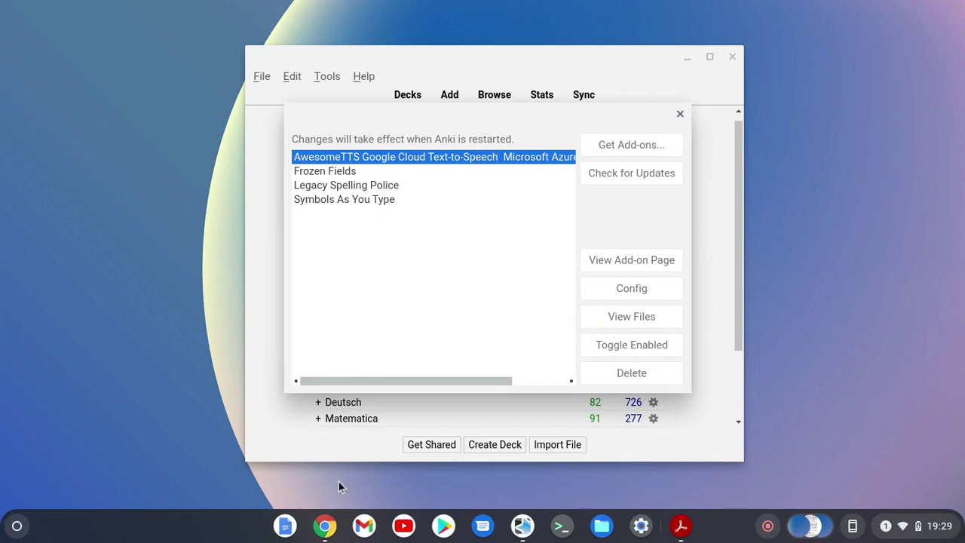
# Step: Back in the Ask Ubuntu answer, select the 'sudo apt install mplayer mplayer-gui' command line
pyautogui.click(326, 526)
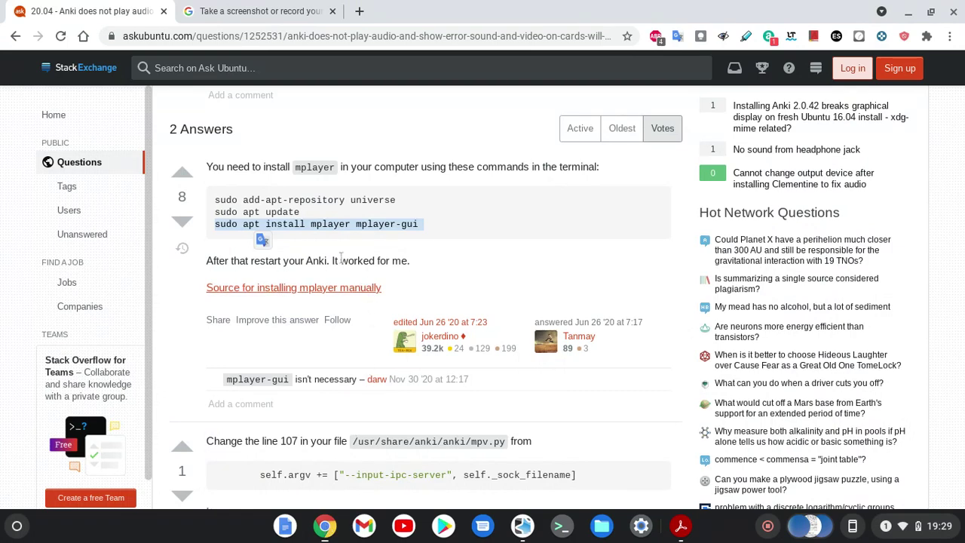
pyautogui.click(324, 249)
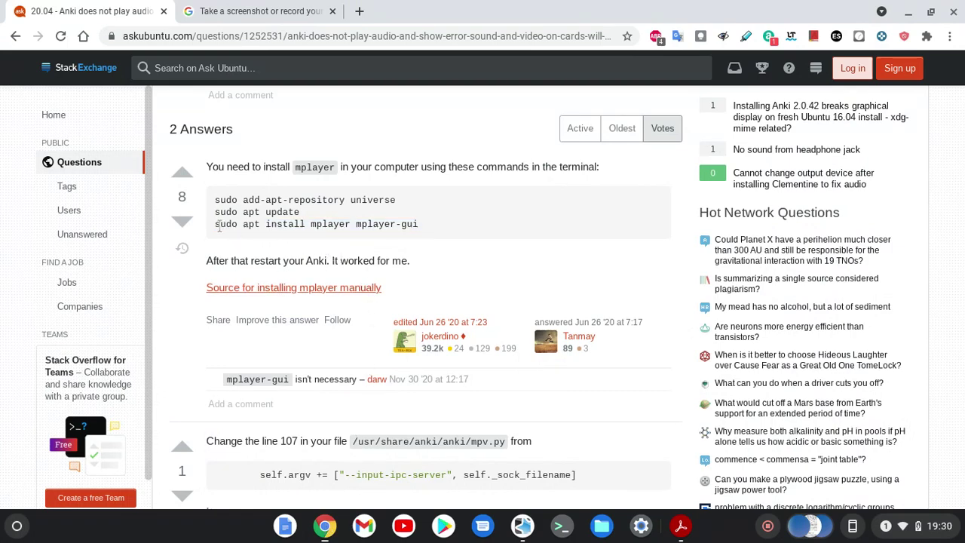
pyautogui.moveTo(213, 229); pyautogui.dragTo(419, 226)
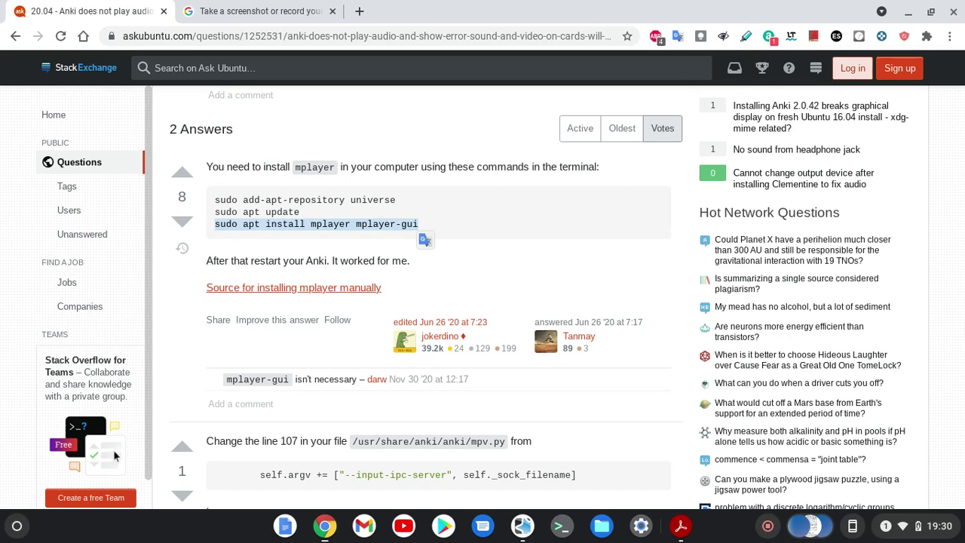
pyautogui.click(16, 525)
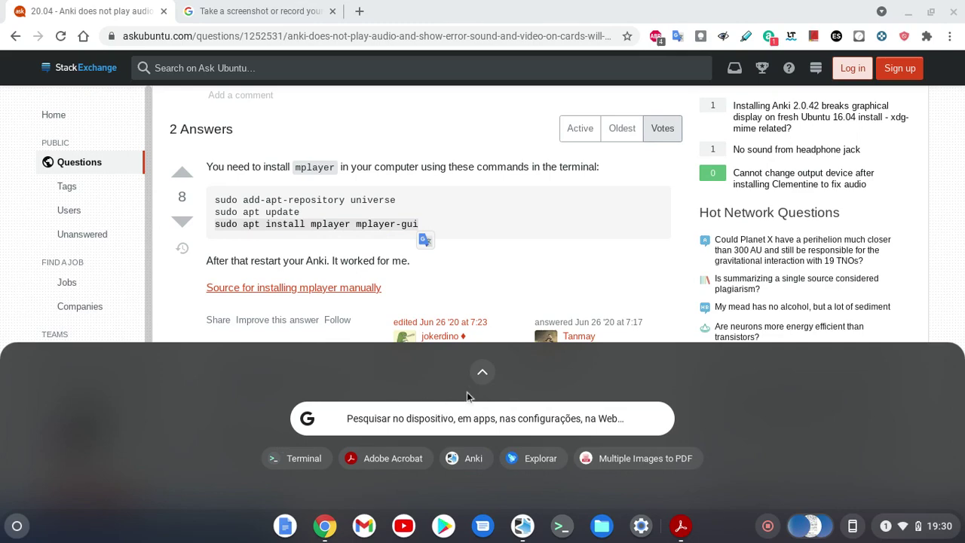
# Step: Open Terminal from the Linux apps and run sudo apt install anki, already newest 2.1.8
pyautogui.click(476, 381)
pyautogui.scroll(-2, 474, 382)
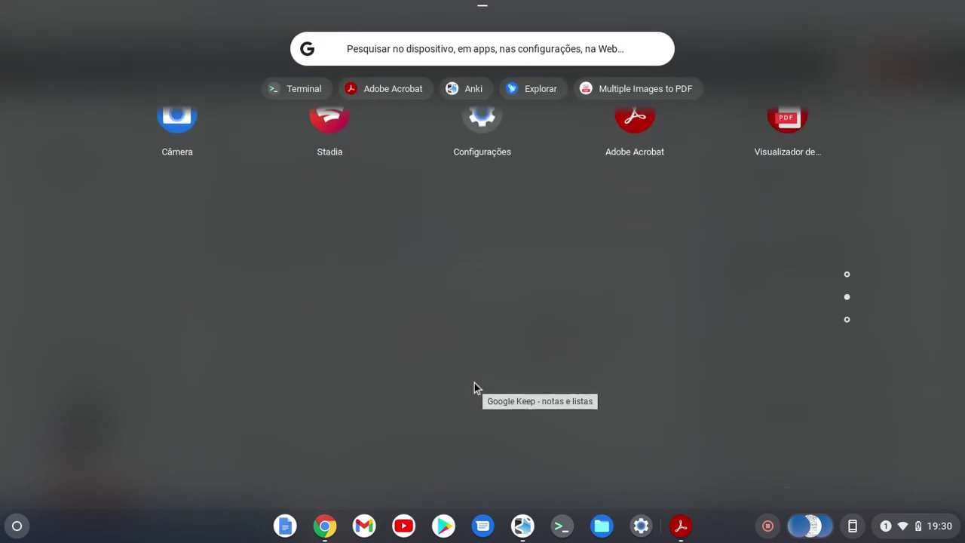
pyautogui.click(176, 344)
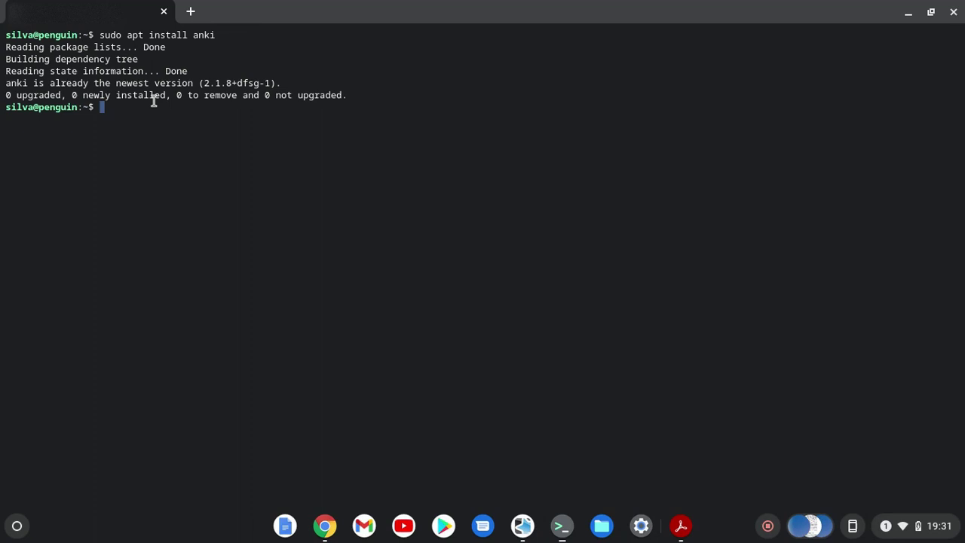
# Step: Quit Terminal, minimize Chrome, close the Add-ons dialog, and open Anki's Add card window
pyautogui.click(955, 12)
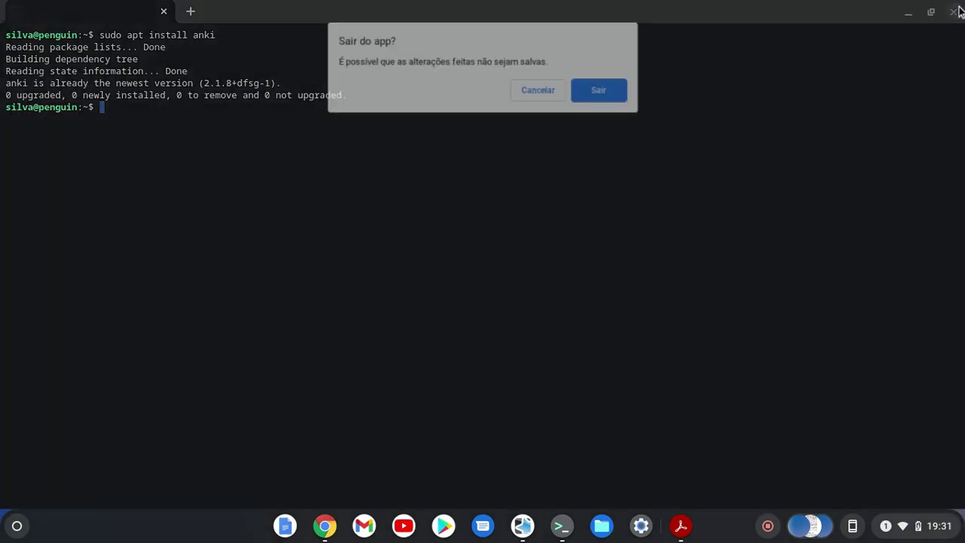
pyautogui.click(600, 98)
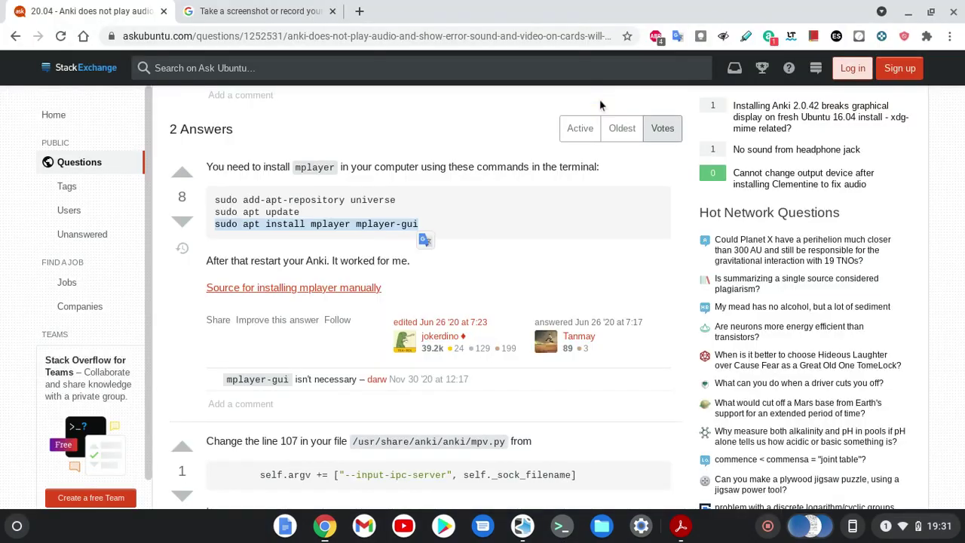
pyautogui.click(909, 11)
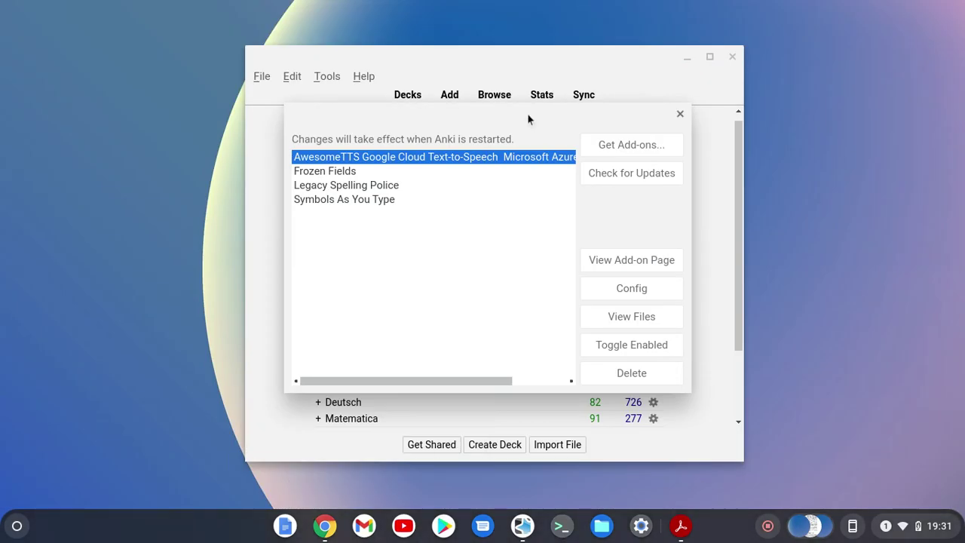
pyautogui.click(678, 115)
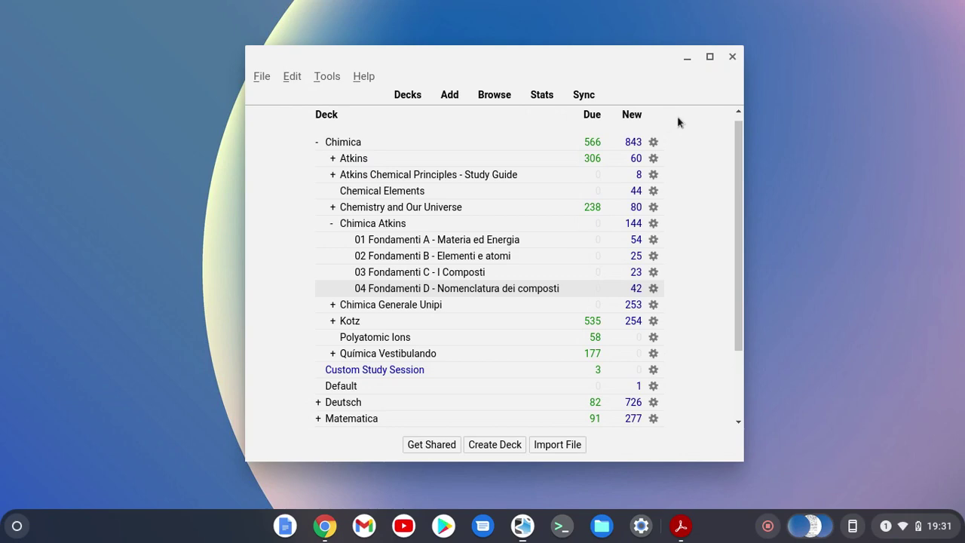
pyautogui.moveTo(576, 68); pyautogui.dragTo(625, 52)
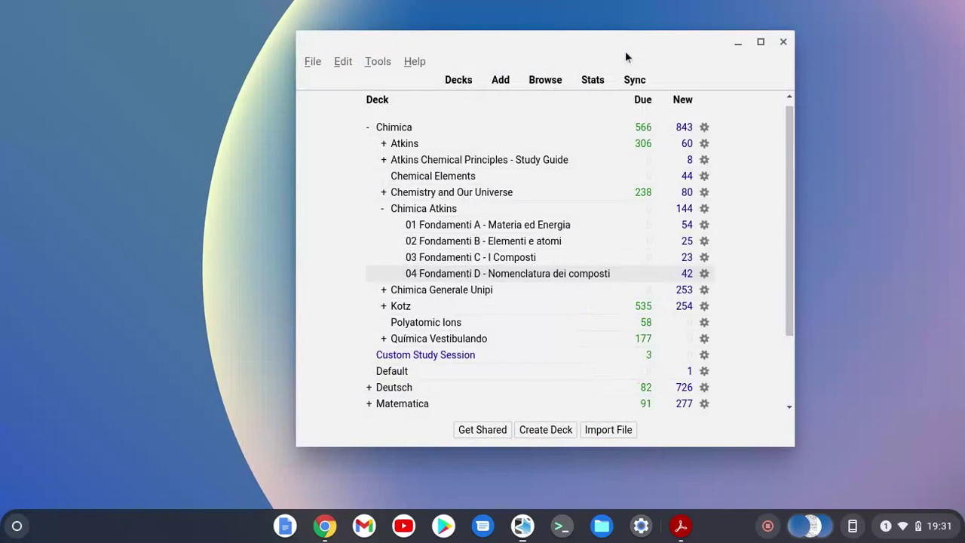
pyautogui.click(500, 80)
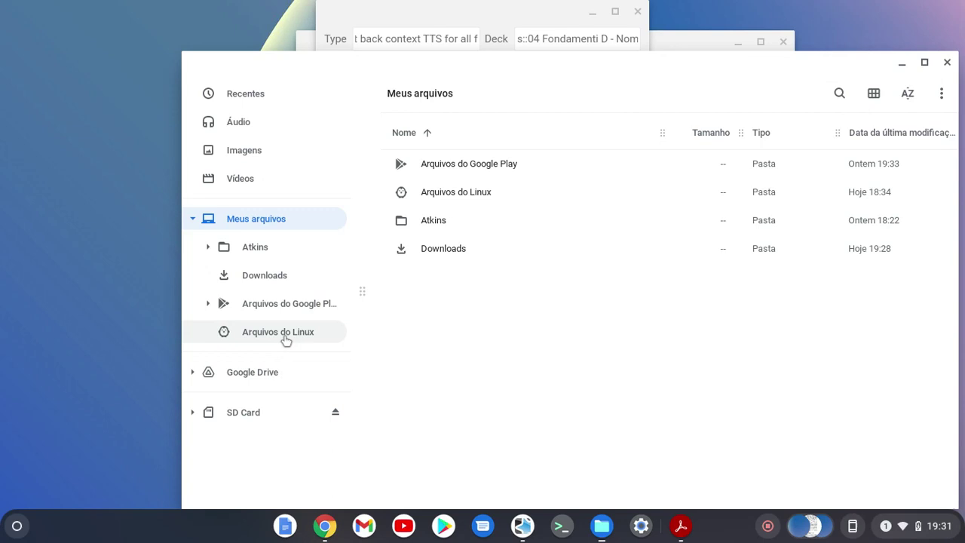
# Step: Check the Linux files folder for the Atkins page image, then close Files and the Add window
pyautogui.click(294, 336)
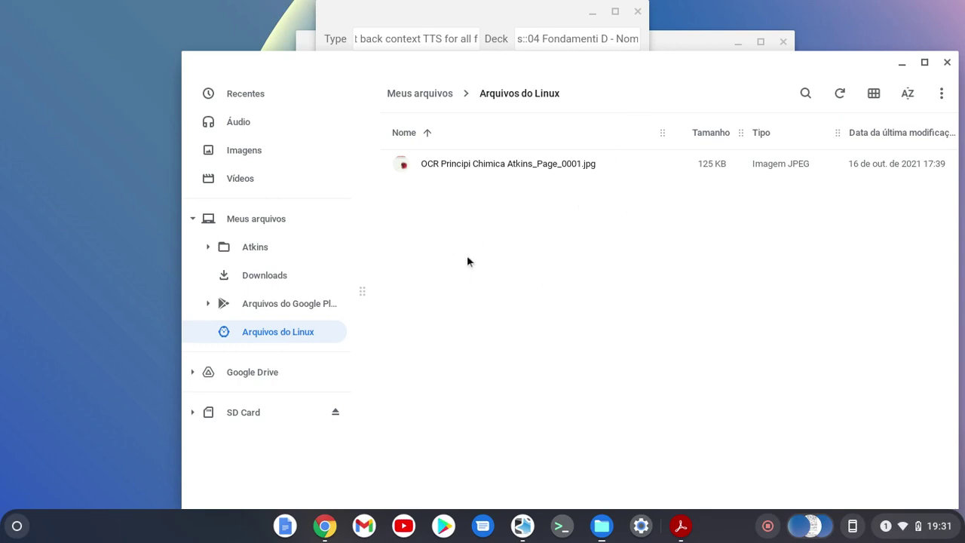
pyautogui.click(947, 63)
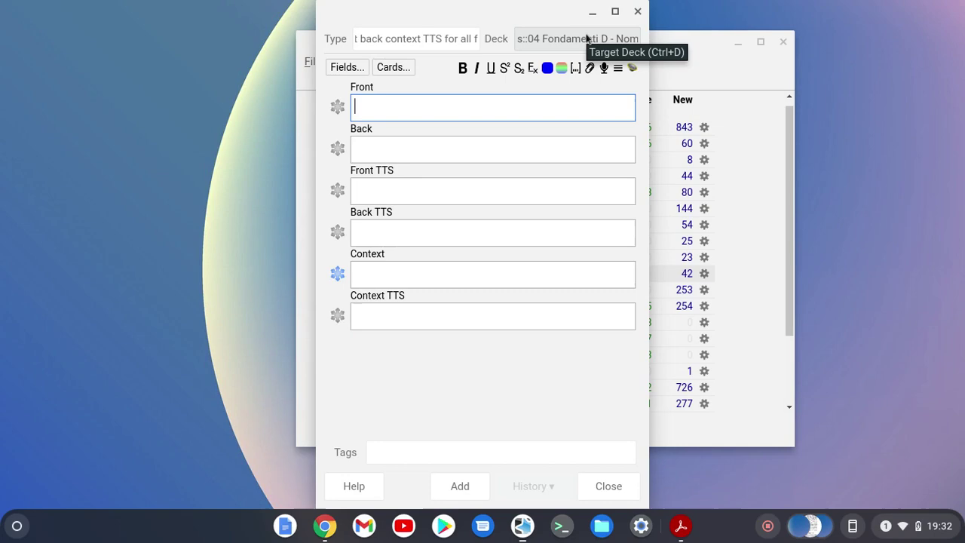
pyautogui.click(638, 12)
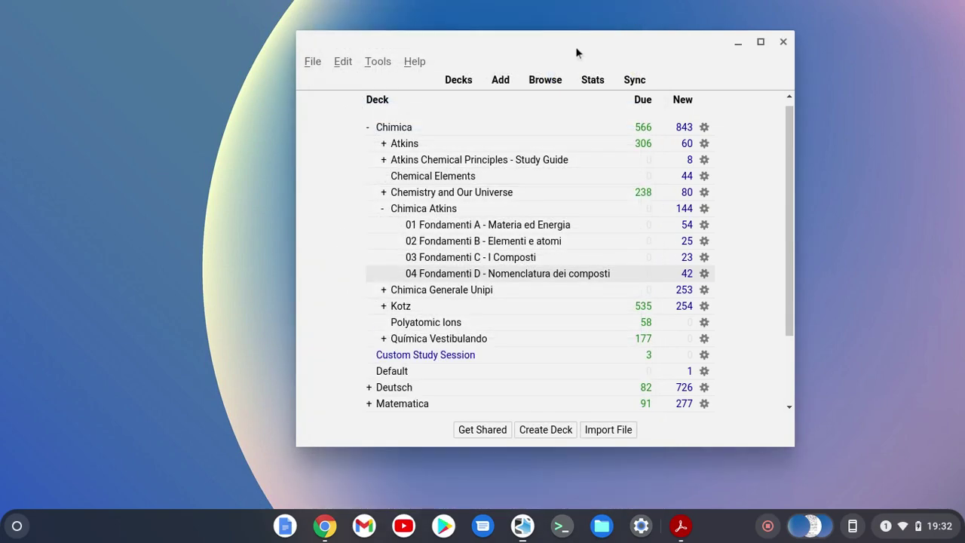
# Step: Move Anki left, read the Chromebook 'Take a screenshot' help page, then minimize Chrome
pyautogui.moveTo(555, 57); pyautogui.dragTo(405, 64)
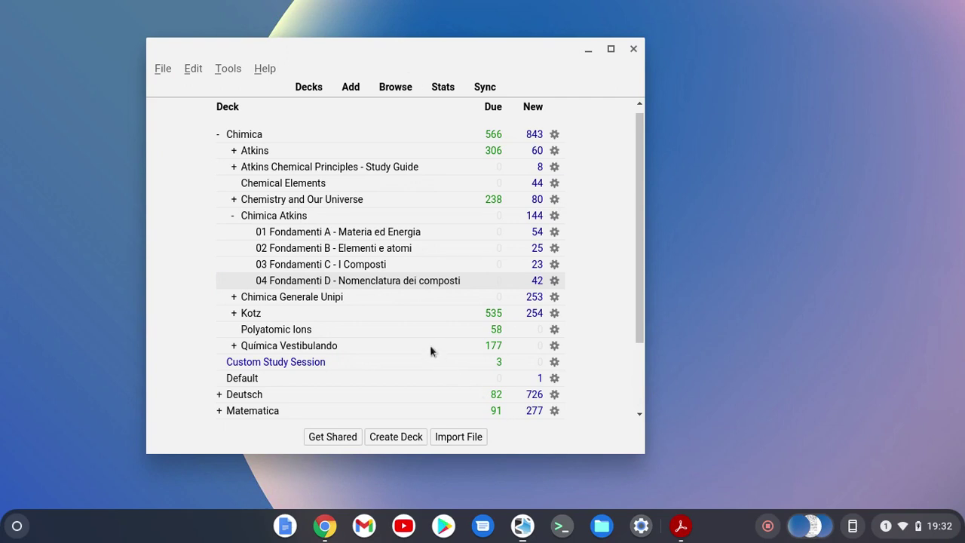
pyautogui.click(326, 526)
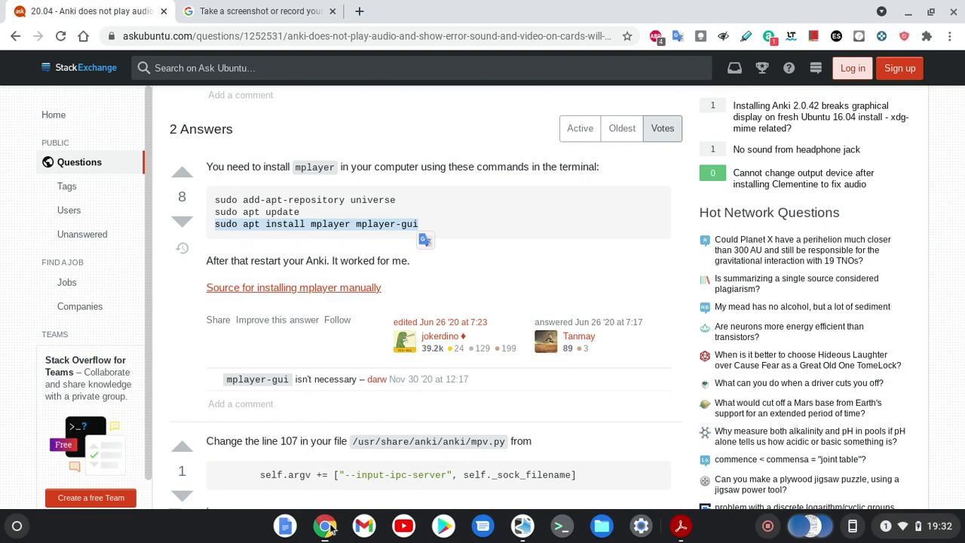
pyautogui.click(251, 16)
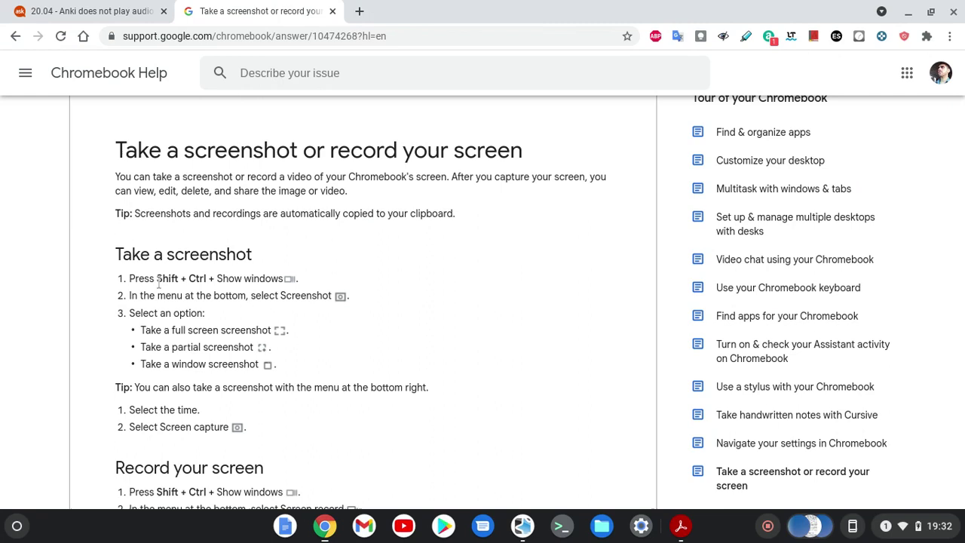
pyautogui.moveTo(158, 280); pyautogui.dragTo(302, 280)
pyautogui.click(301, 281)
pyautogui.click(907, 17)
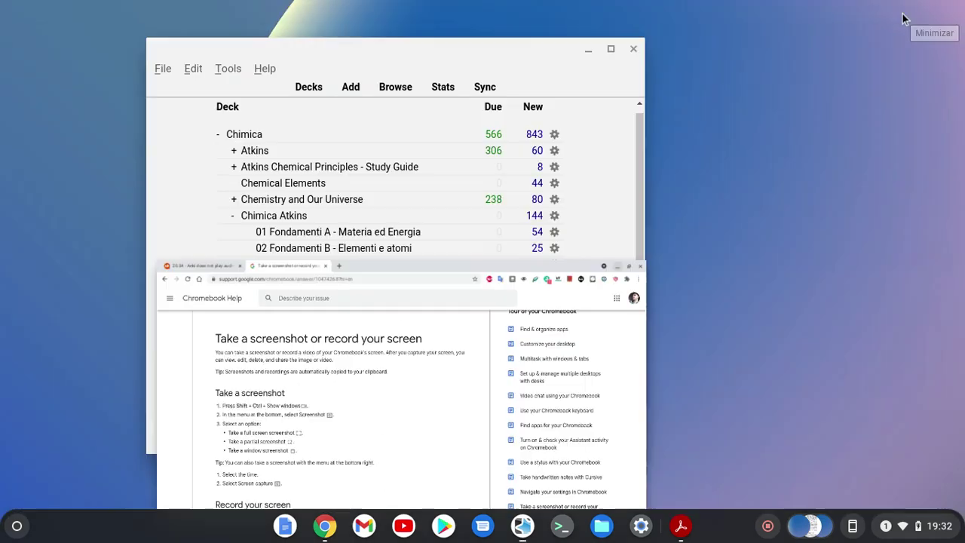
# Step: Bring the textbook PDF forward and open a new Anki note
pyautogui.click(682, 527)
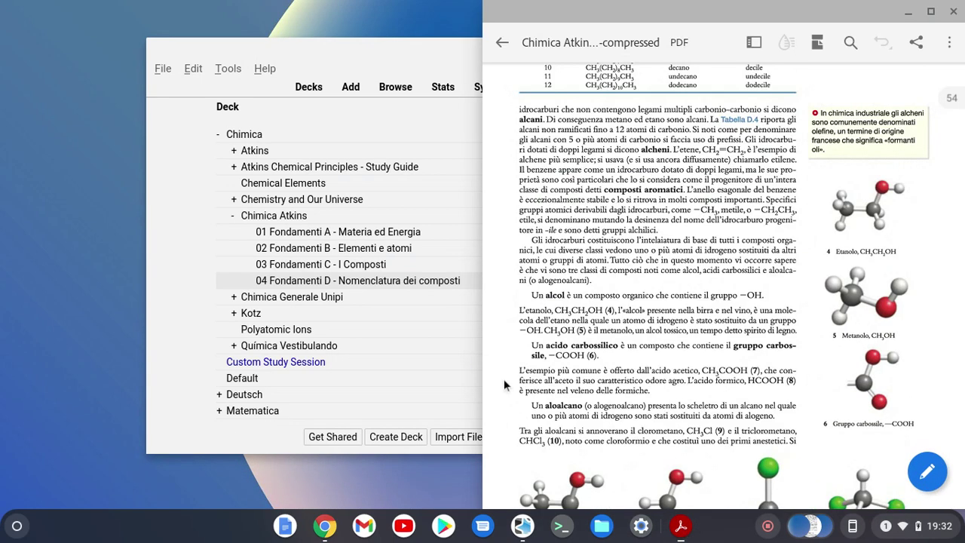
pyautogui.click(526, 525)
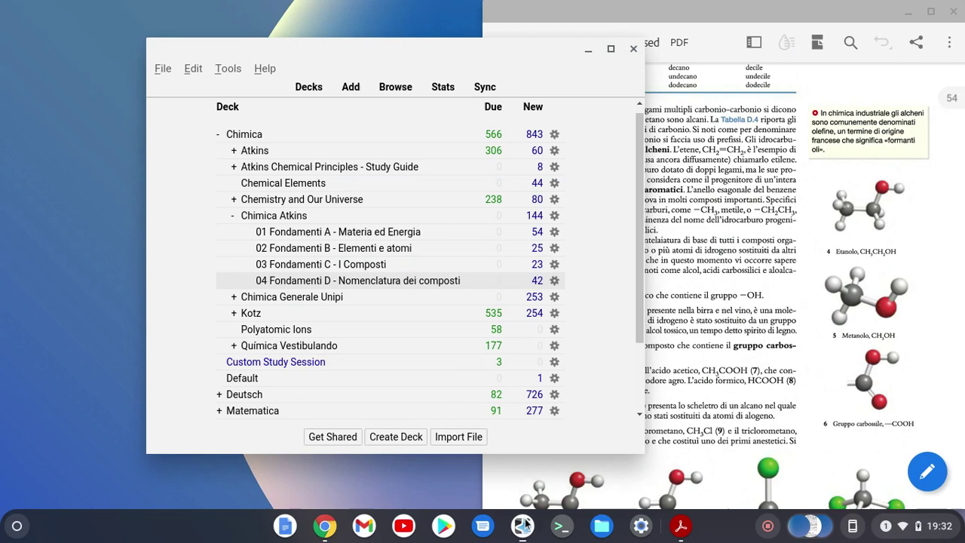
pyautogui.click(350, 87)
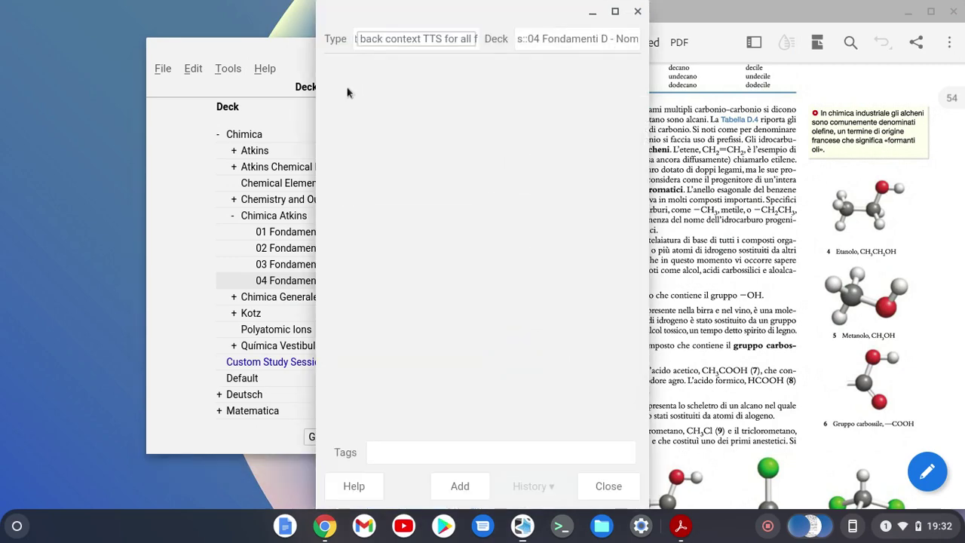
# Step: Tile the note left and the PDF right, narrow the note, and start a capture for Context
pyautogui.moveTo(528, 15); pyautogui.dragTo(4, 15)
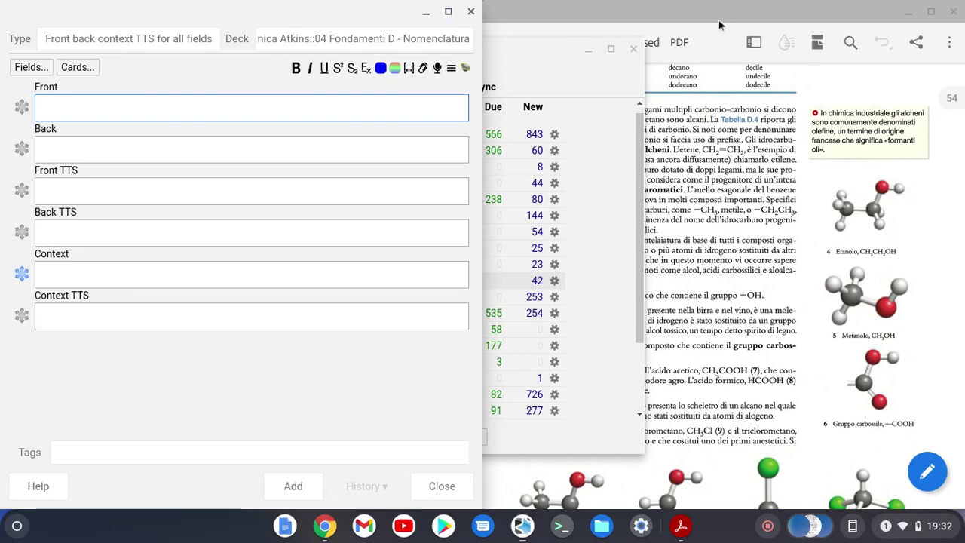
pyautogui.moveTo(720, 21); pyautogui.dragTo(964, 162)
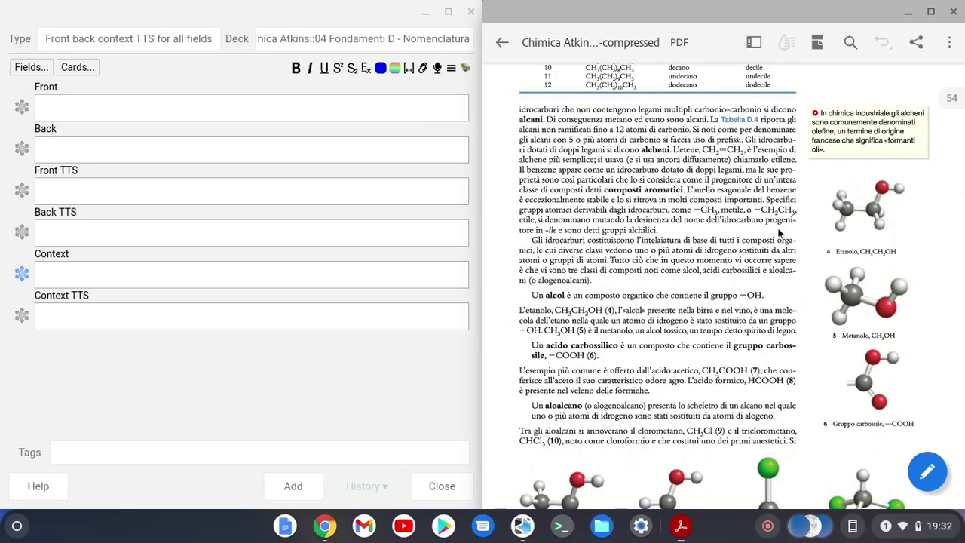
pyautogui.moveTo(480, 288)
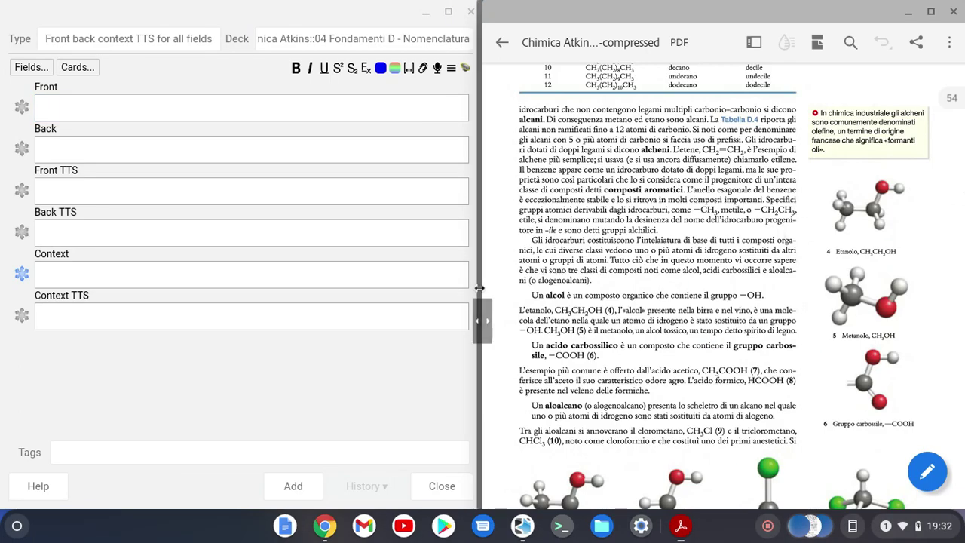
pyautogui.moveTo(479, 288); pyautogui.dragTo(280, 286)
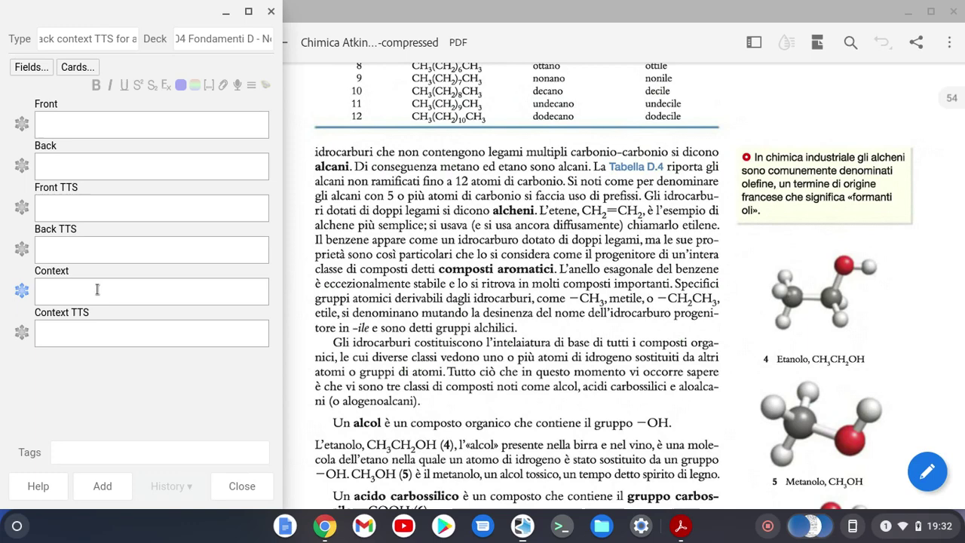
pyautogui.click(56, 290)
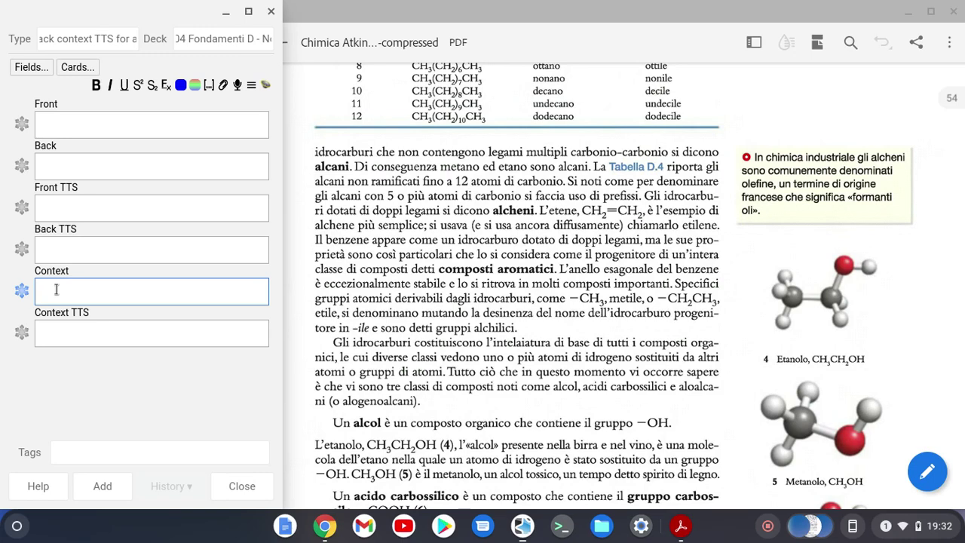
pyautogui.hotkey('ctrl', 'shift', 'F5')
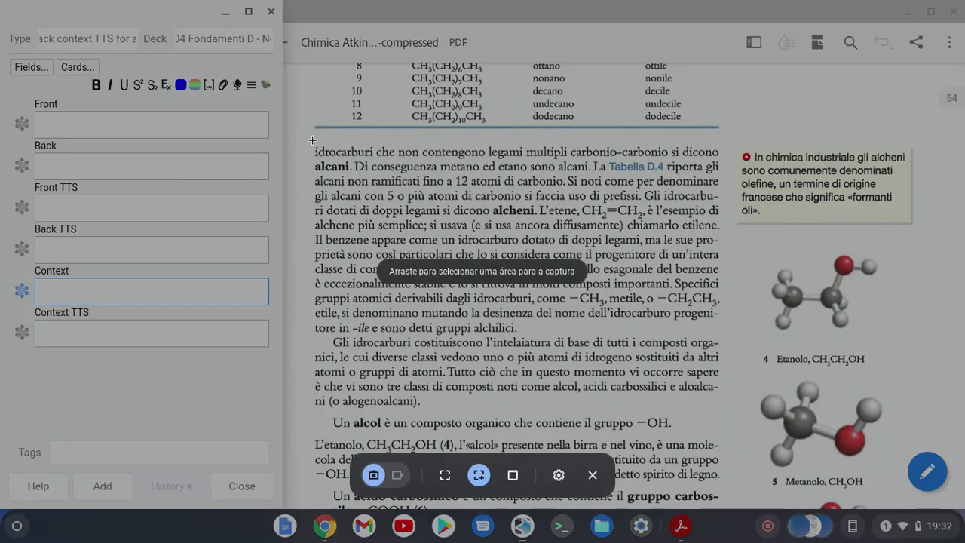
# Step: Capture the textbook paragraph and molecule drawings, then paste the image into the Context field
pyautogui.moveTo(305, 137); pyautogui.dragTo(955, 507)
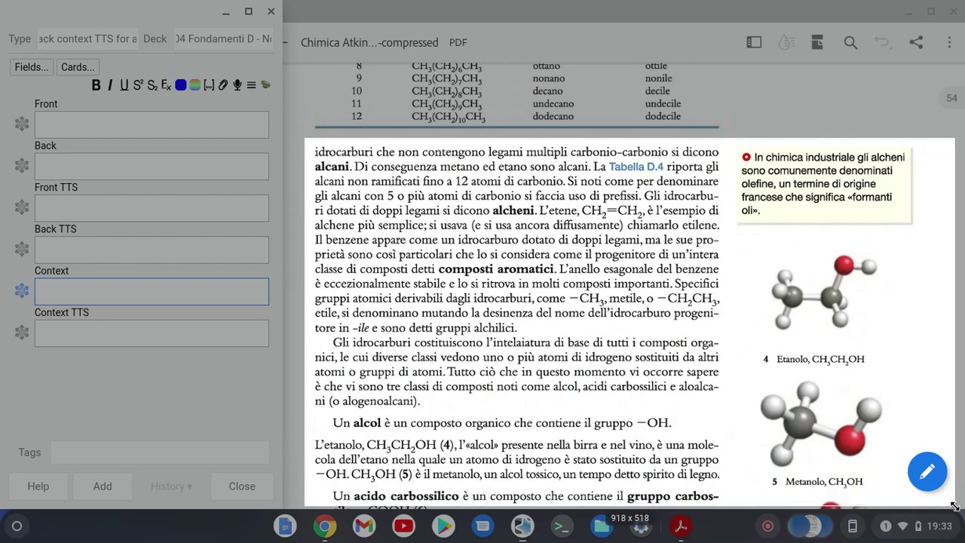
pyautogui.click(649, 336)
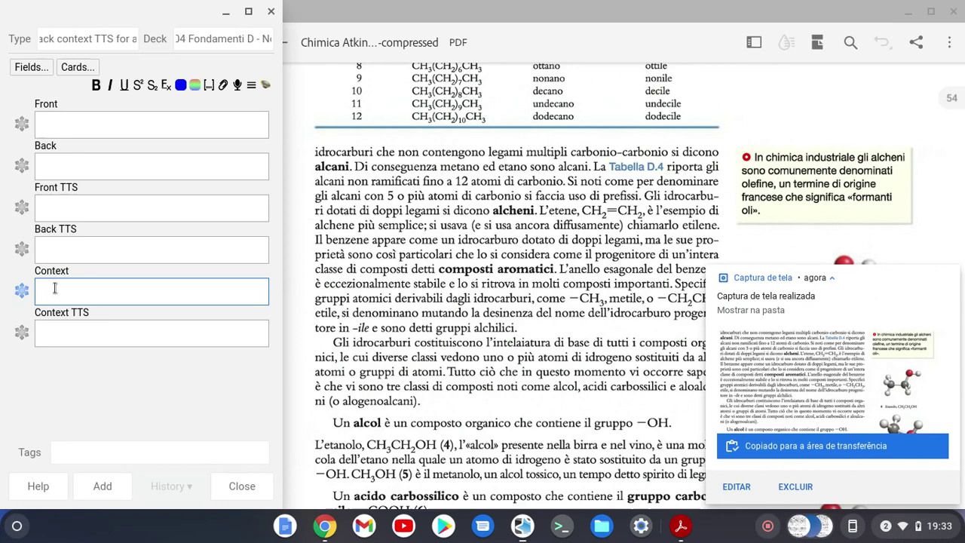
pyautogui.hotkey('ctrl', 'v')
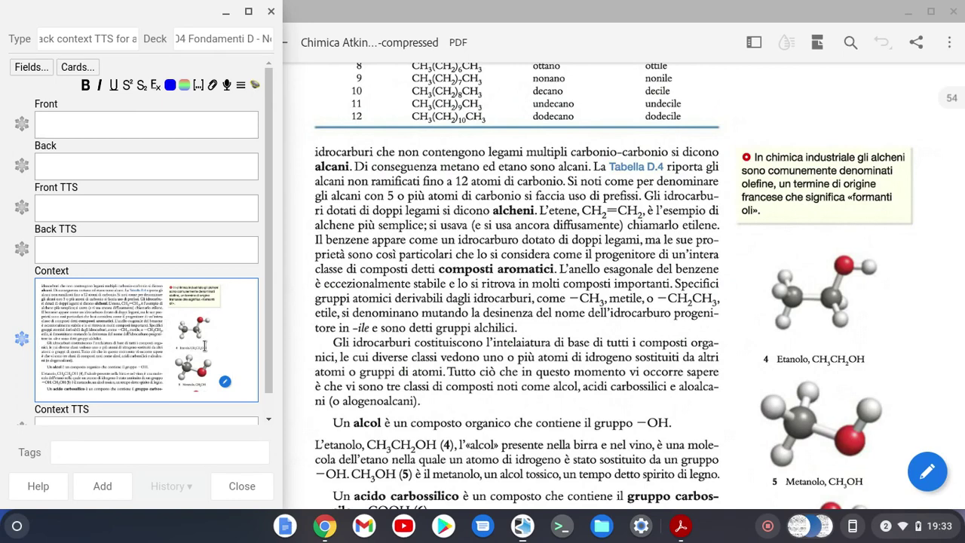
# Step: Enter 'question' in the Front field and 'answer' in the Back field
pyautogui.click(73, 118)
pyautogui.write('question')
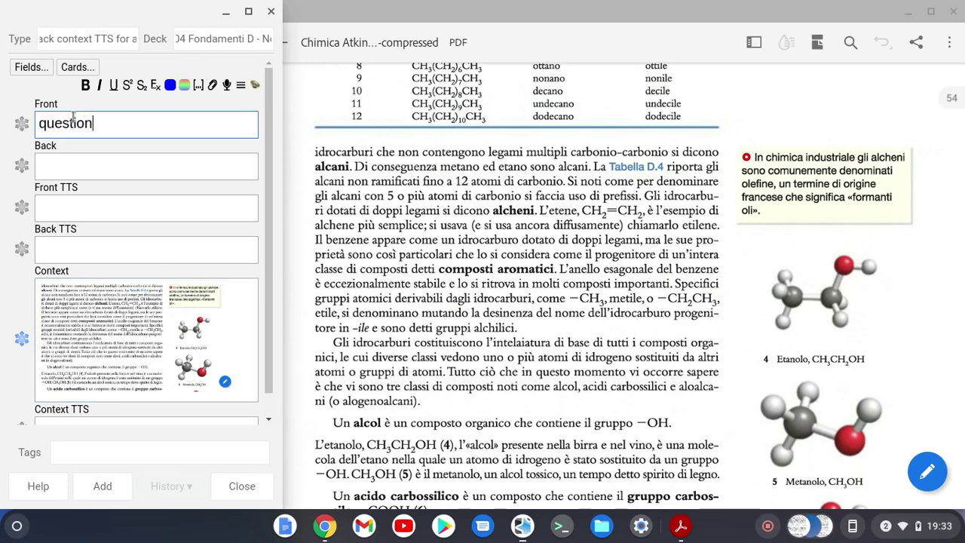
pyautogui.click(78, 164)
pyautogui.write('ANS')
pyautogui.press('BackSpace')
pyautogui.press('BackSpace')
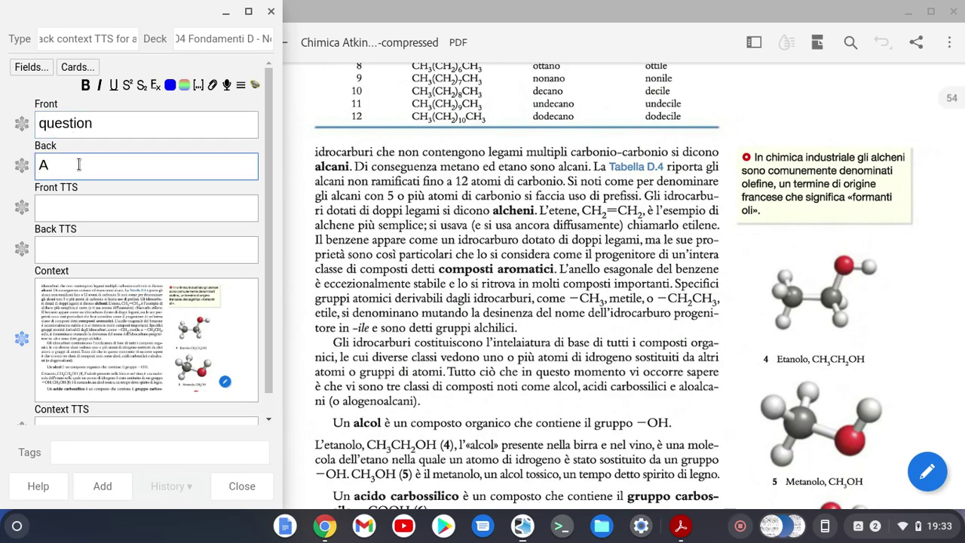
pyautogui.press('BackSpace')
pyautogui.write('answe')
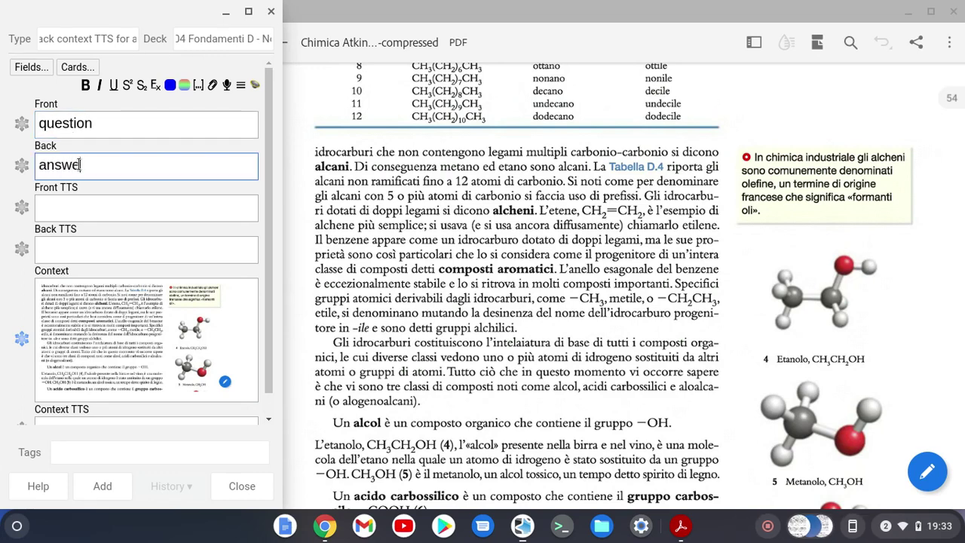
pyautogui.write('r')
pyautogui.click(81, 209)
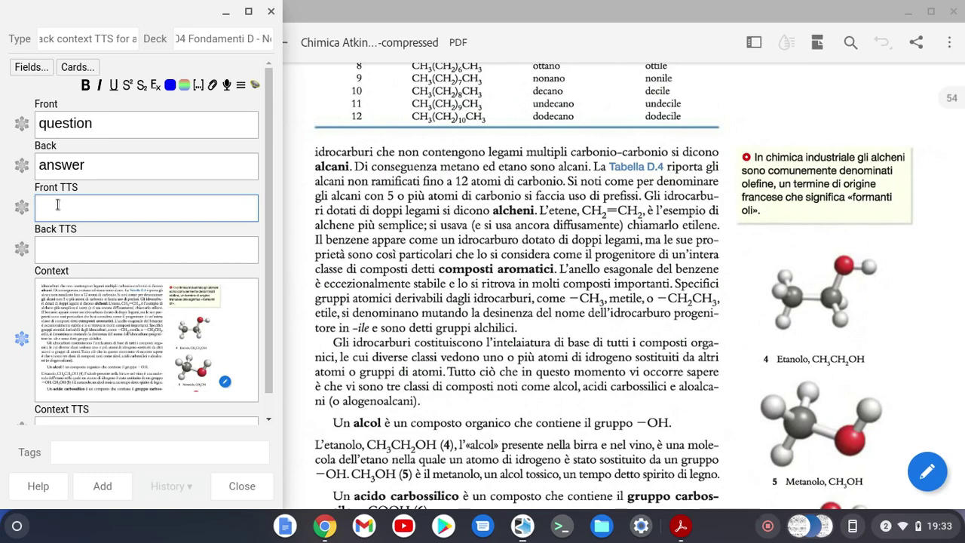
# Step: Add '2' to the Front field and enter '2 plus 2' in the Front TTS field
pyautogui.click(126, 119)
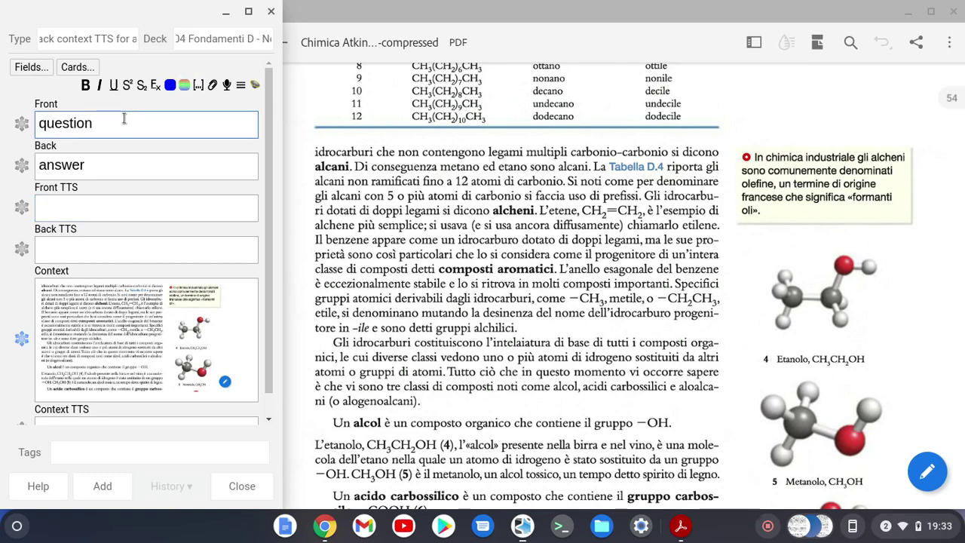
pyautogui.write('2 + 2')
pyautogui.click(80, 208)
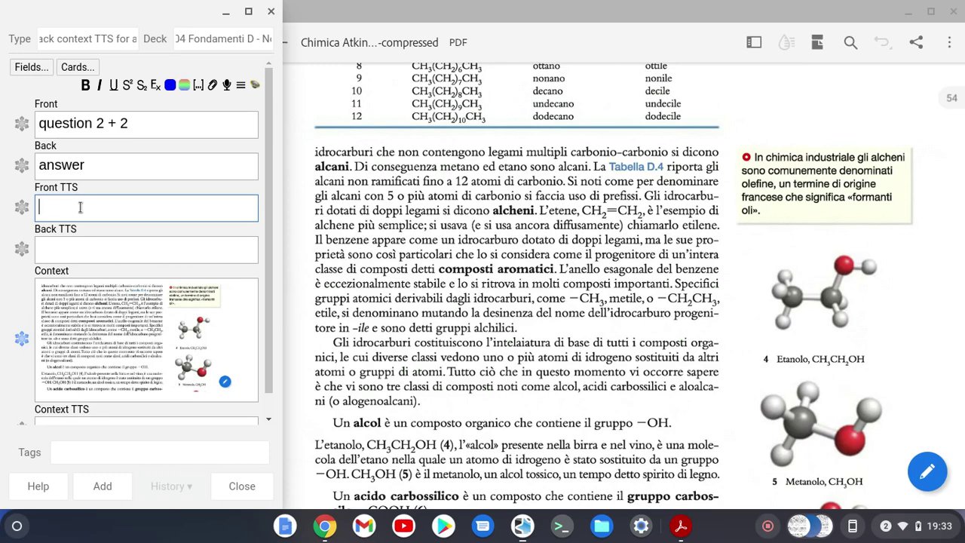
pyautogui.write('2 plus 2')
# Step: Change the operator to 'x' in Front and 'times' in Front TTS, giving '2 times 2'
pyautogui.click(115, 123)
pyautogui.press('BackSpace')
pyautogui.write('x')
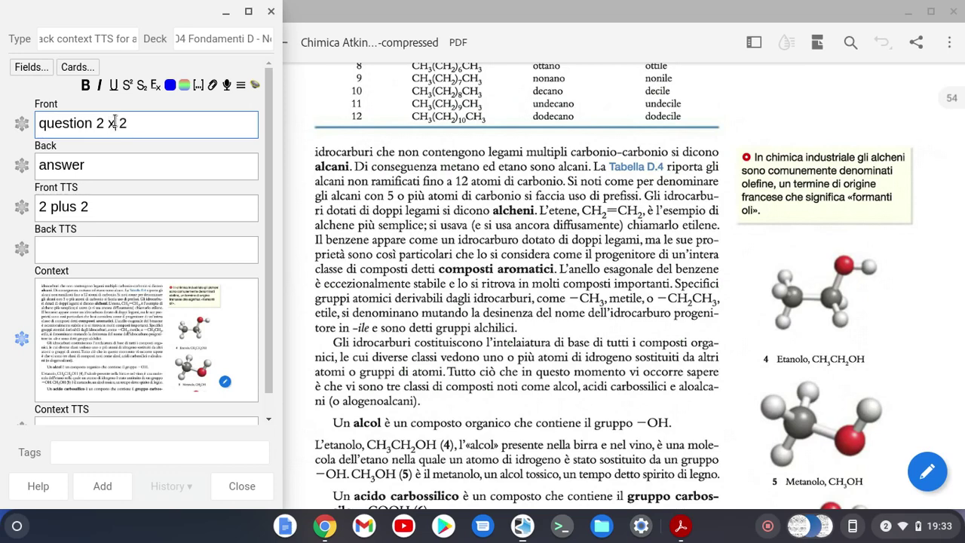
pyautogui.doubleClick(64, 207)
pyautogui.write('x')
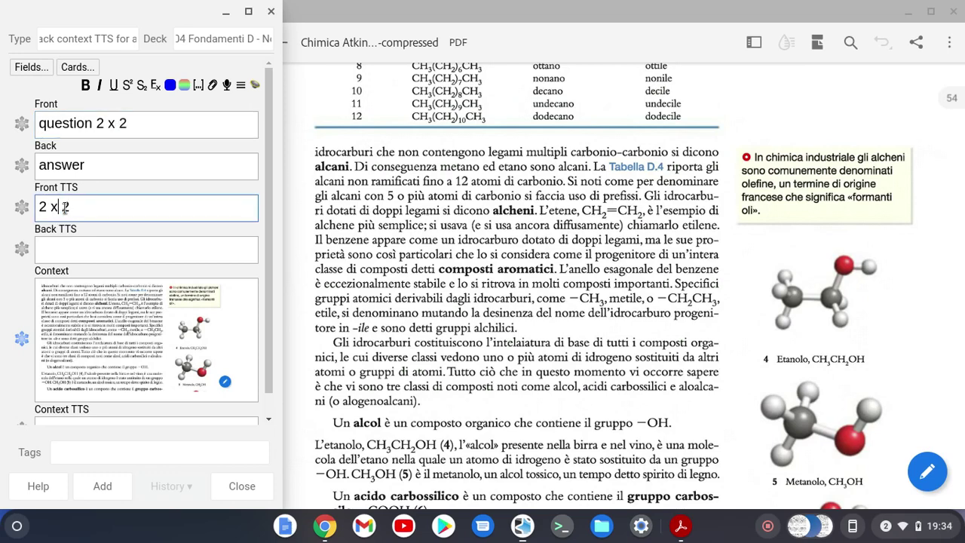
pyautogui.press('BackSpace')
pyautogui.write('times')
pyautogui.click(83, 244)
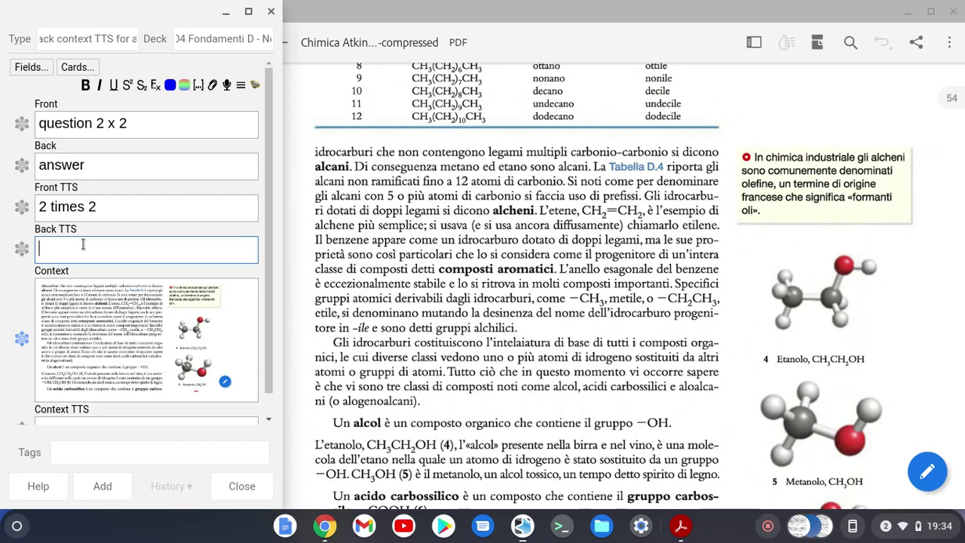
pyautogui.click(146, 120)
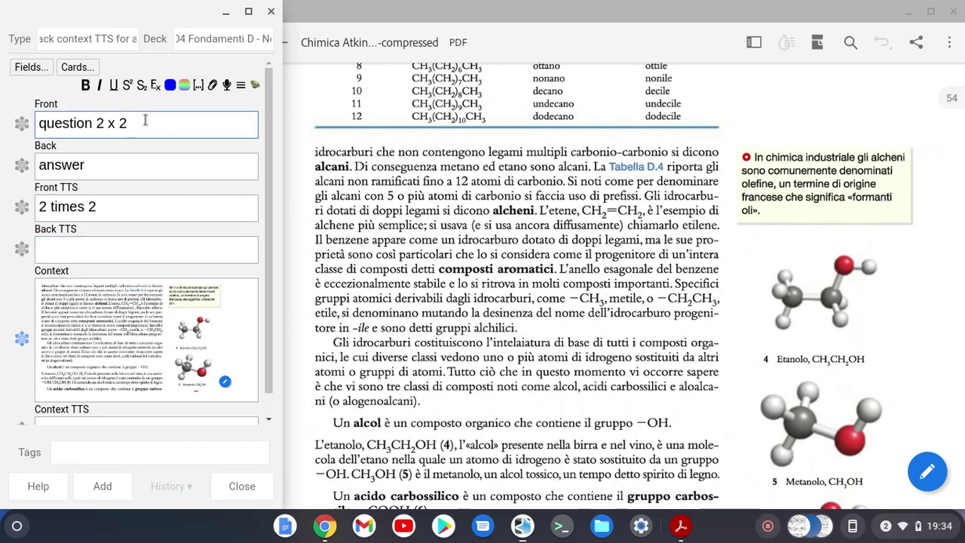